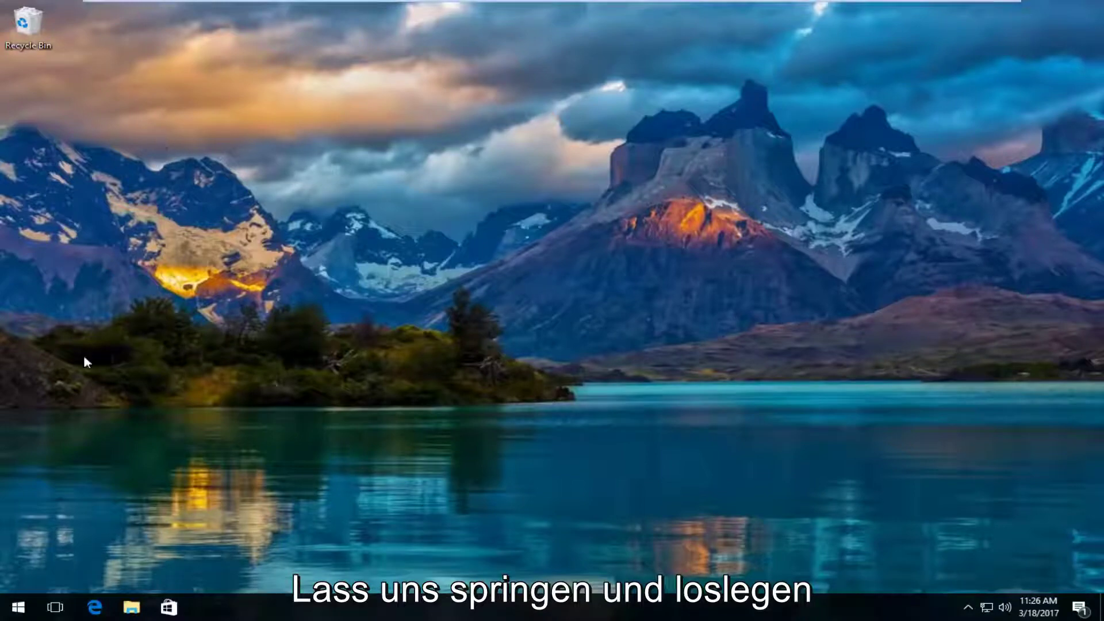
# Search the Start menu for 'settings', launch the Settings app, and open the System section
pyautogui.click(14, 608)
pyautogui.write('s')
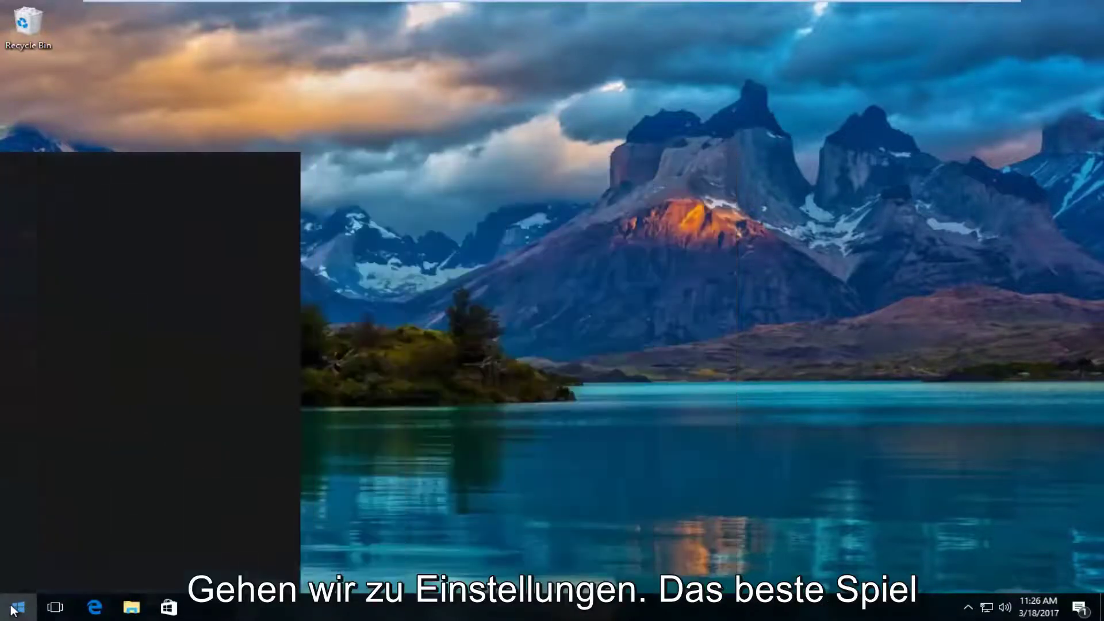
pyautogui.write('ettings')
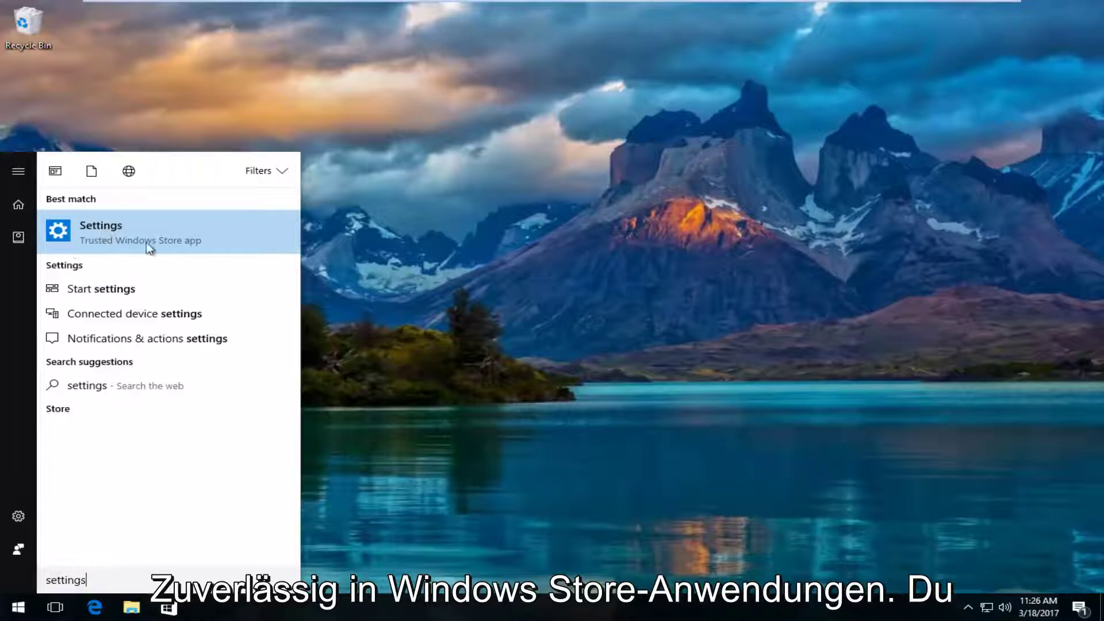
pyautogui.click(99, 231)
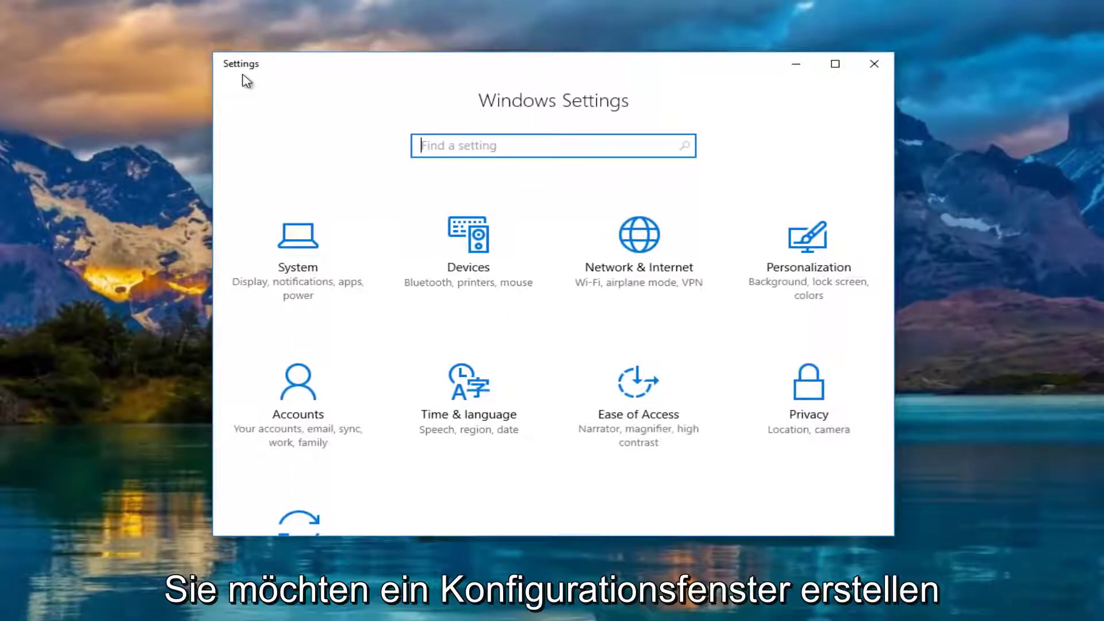
pyautogui.click(313, 255)
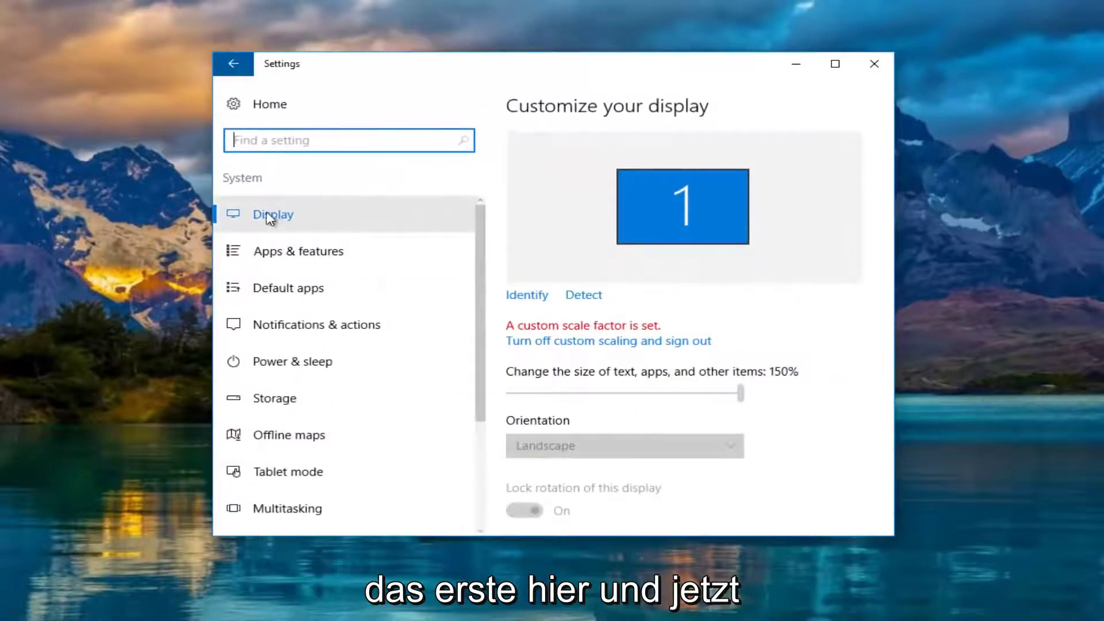
# On the Display page, identify the monitors and run Detect to find the second display
pyautogui.click(257, 217)
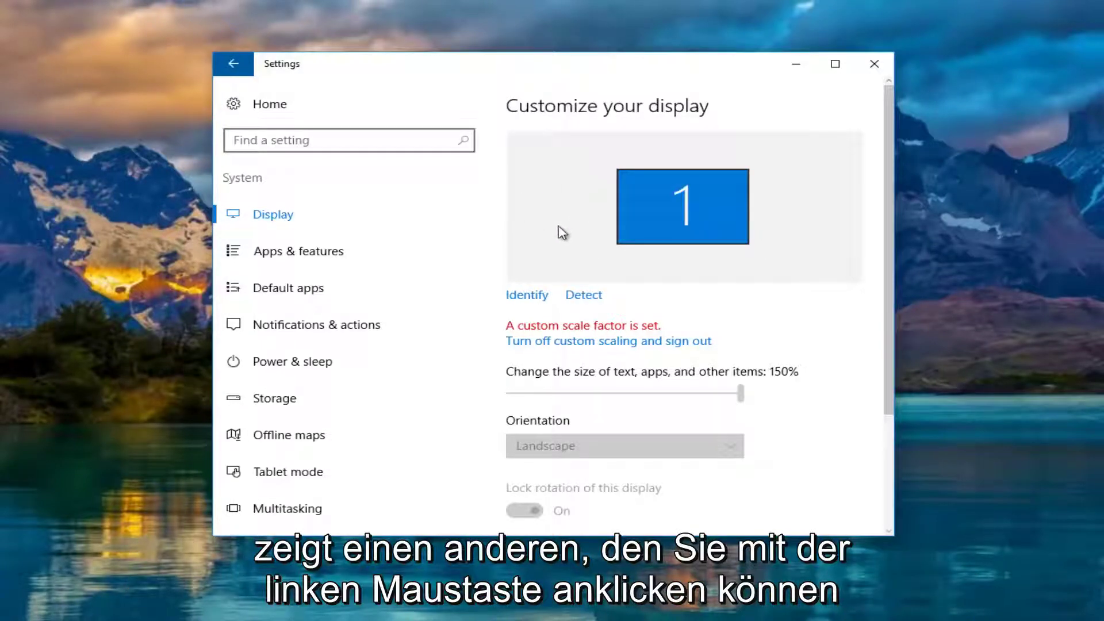
pyautogui.click(523, 302)
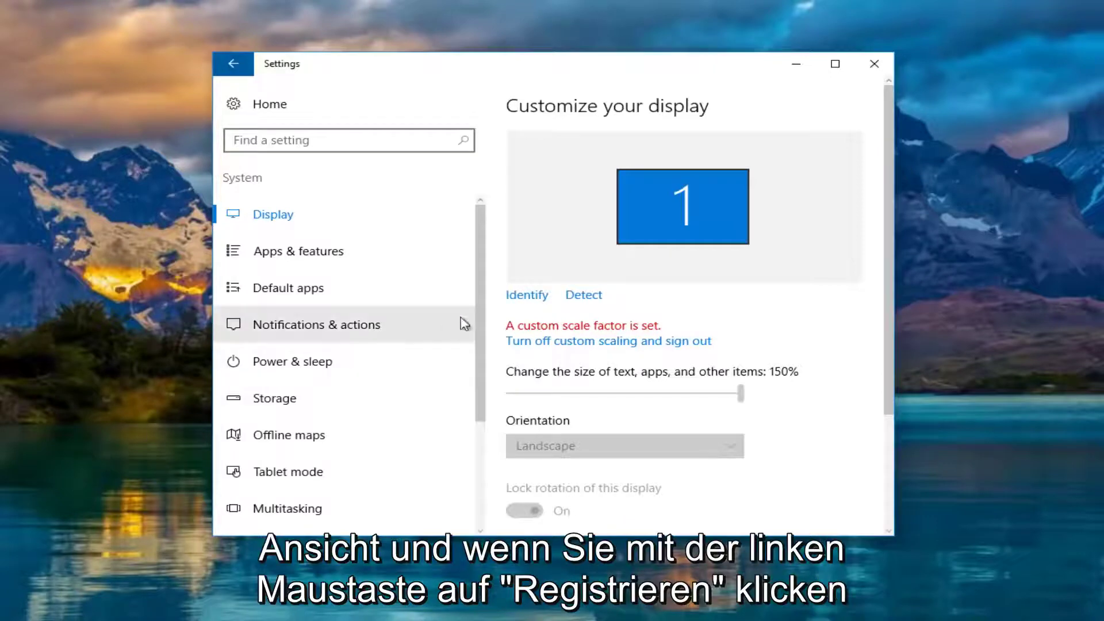
pyautogui.click(582, 296)
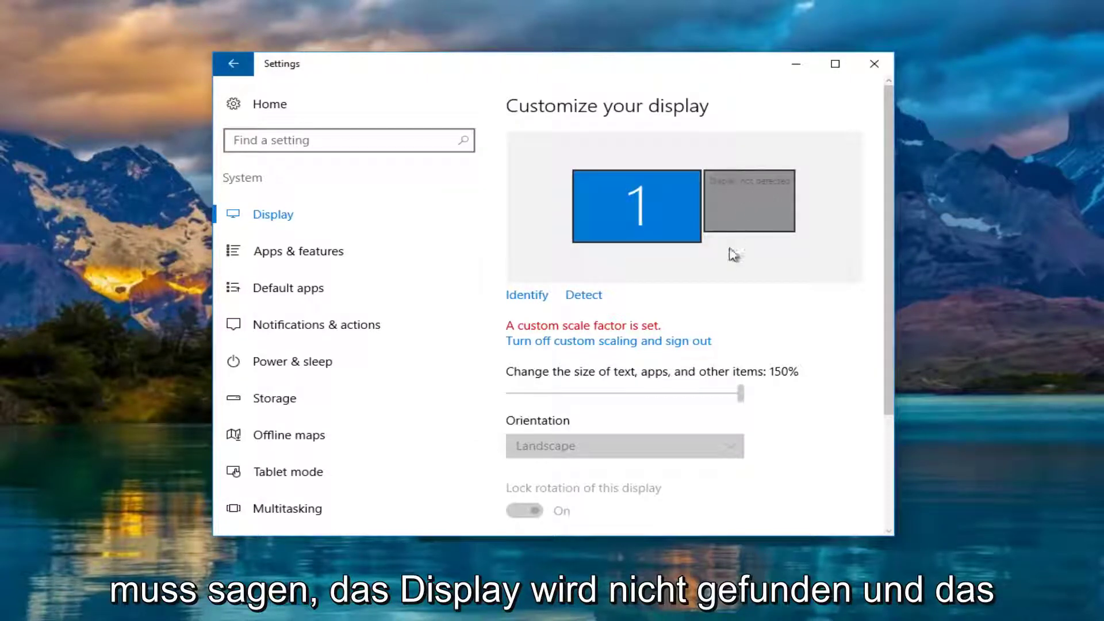
# Compare the undetected second display with monitor 1, then return to the top of the page
pyautogui.click(583, 295)
pyautogui.click(736, 212)
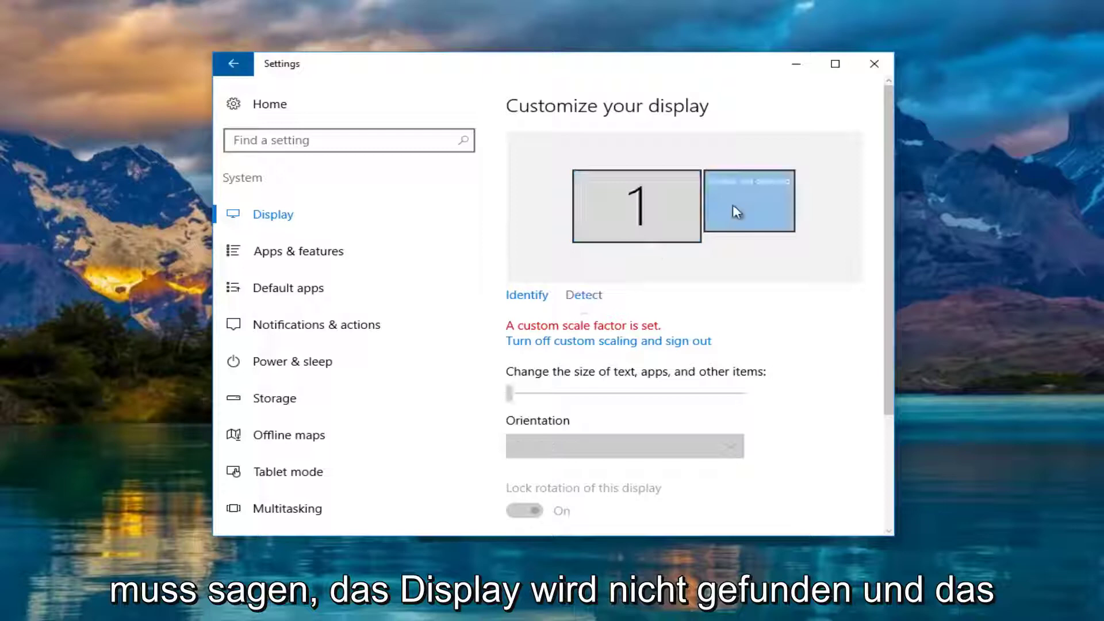
pyautogui.click(650, 215)
pyautogui.click(734, 210)
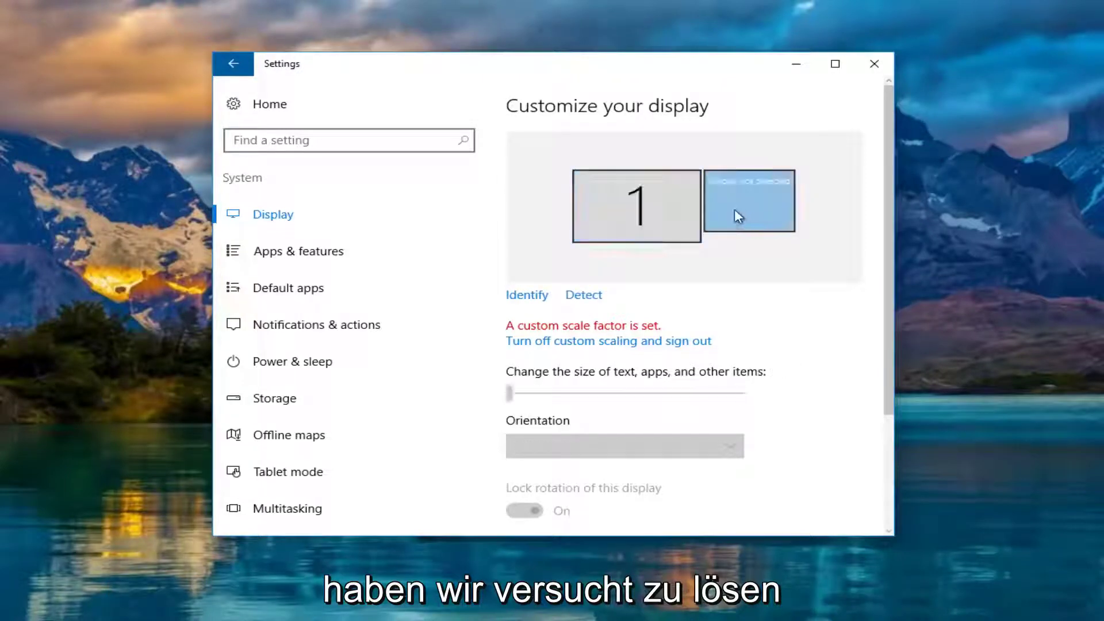
pyautogui.scroll(-2, 595, 214)
pyautogui.scroll(1, 625, 223)
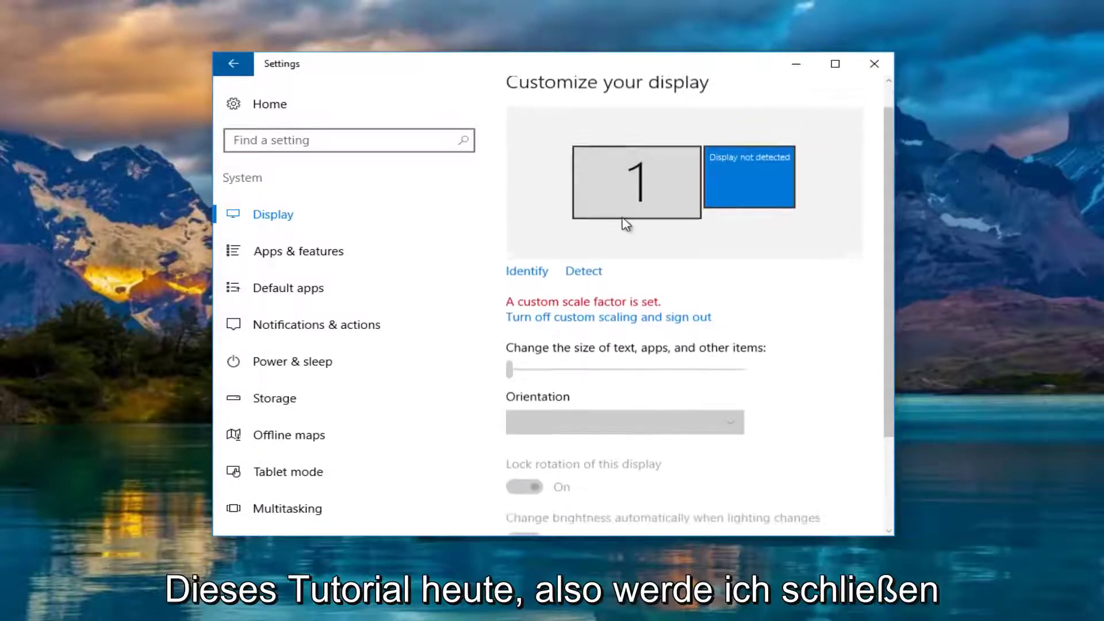
pyautogui.scroll(1, 625, 223)
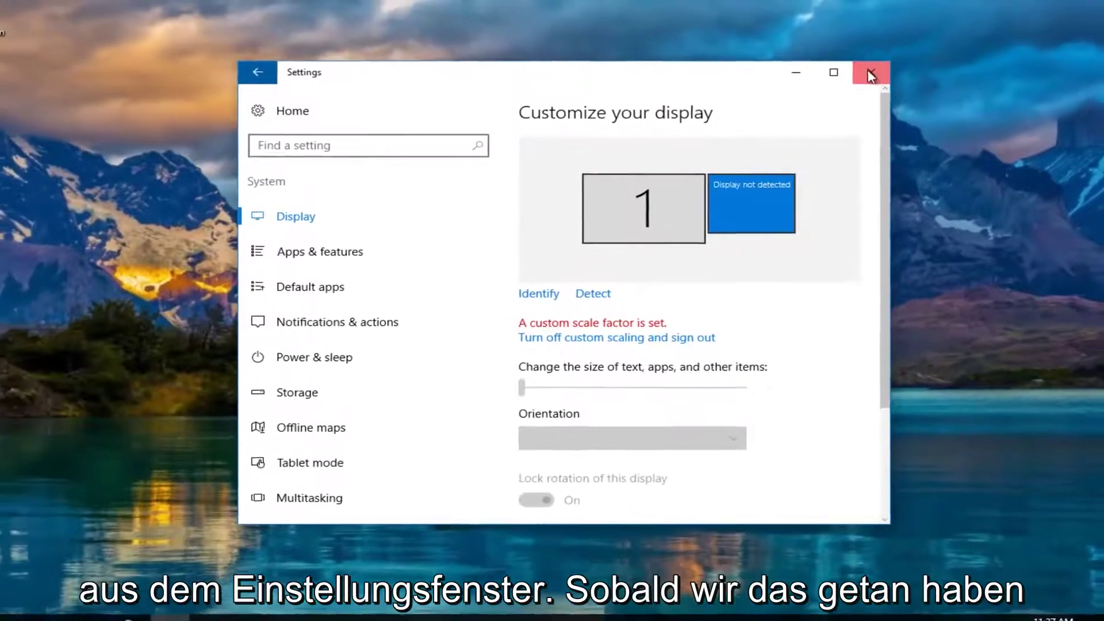
# Close Settings and launch Device Manager through a Start menu search for 'device manager'
pyautogui.click(873, 65)
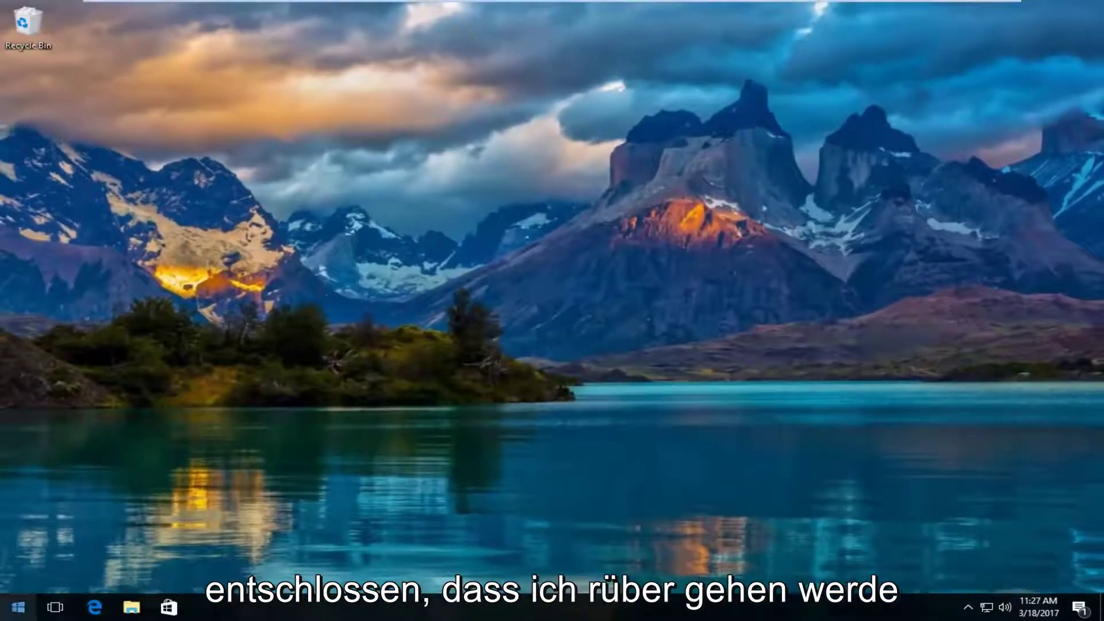
pyautogui.click(7, 615)
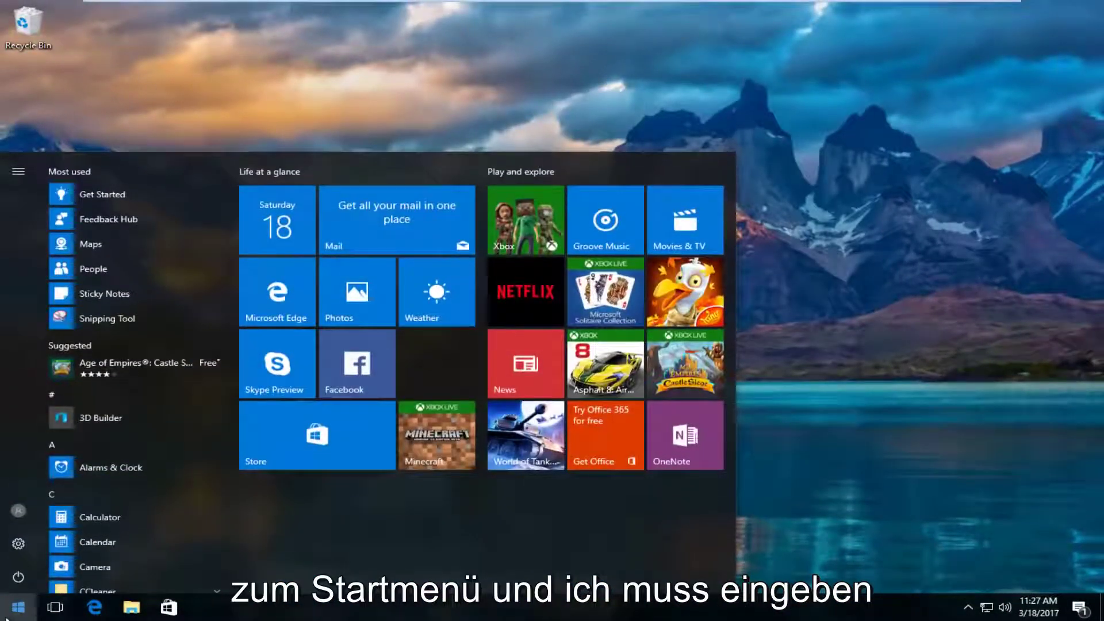
pyautogui.write('device m')
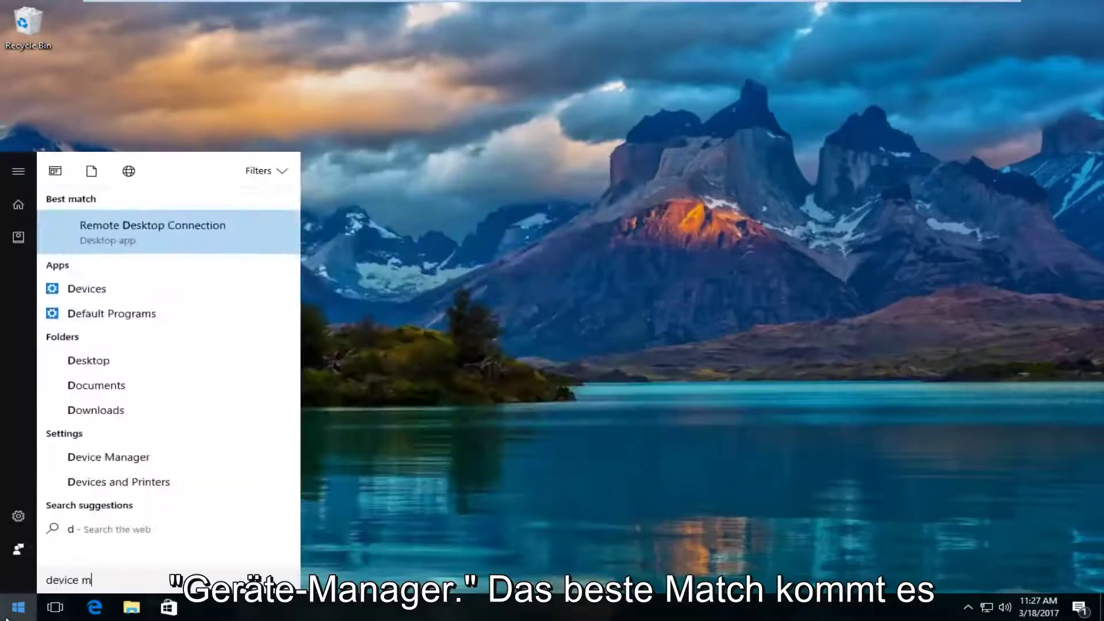
pyautogui.write('anager')
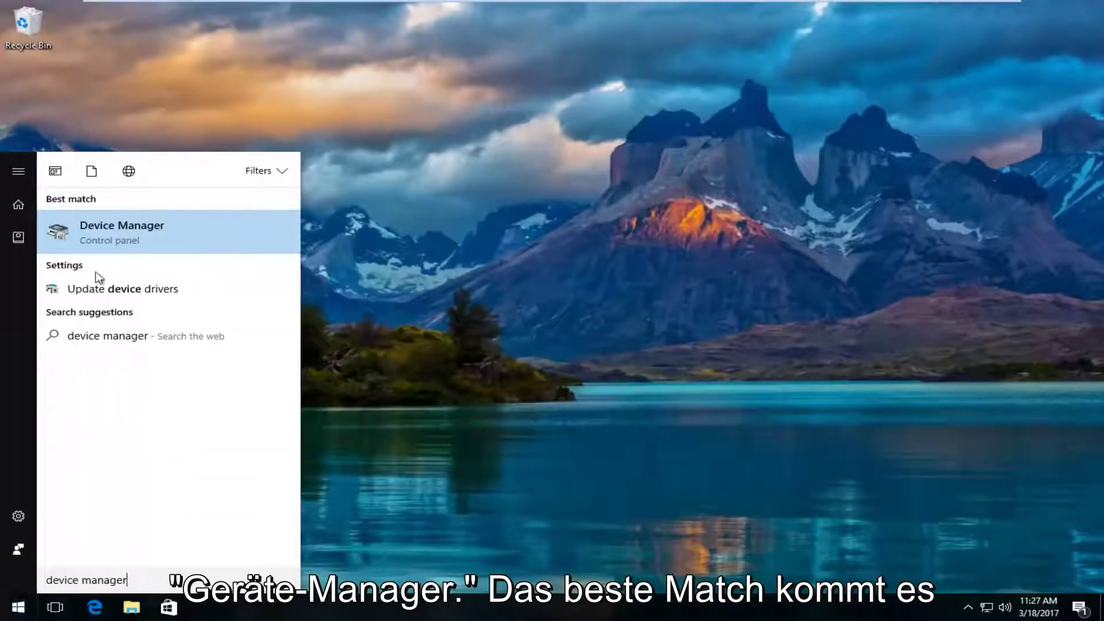
pyautogui.click(111, 233)
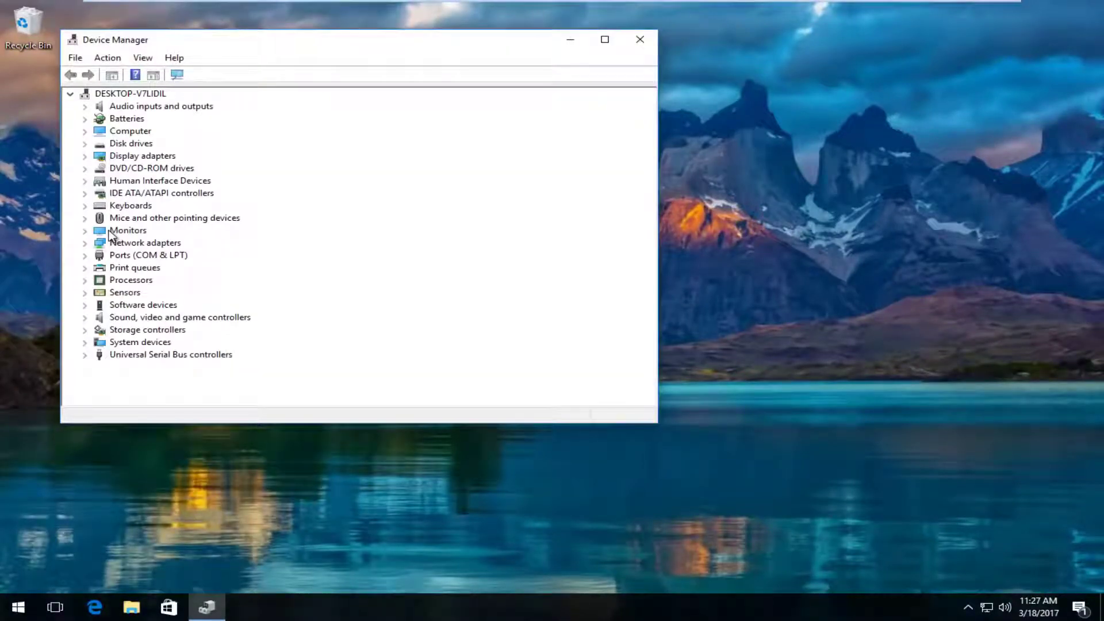
# Search automatically for an updated driver for the VMware SVGA 3D display adapter
pyautogui.moveTo(362, 39); pyautogui.dragTo(571, 56)
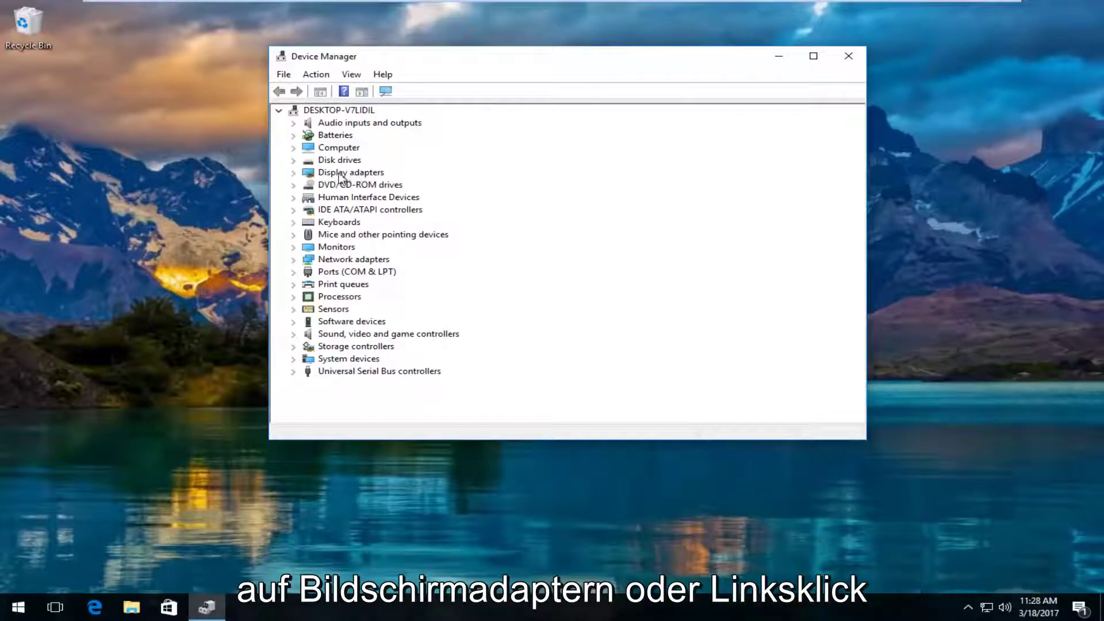
pyautogui.click(293, 173)
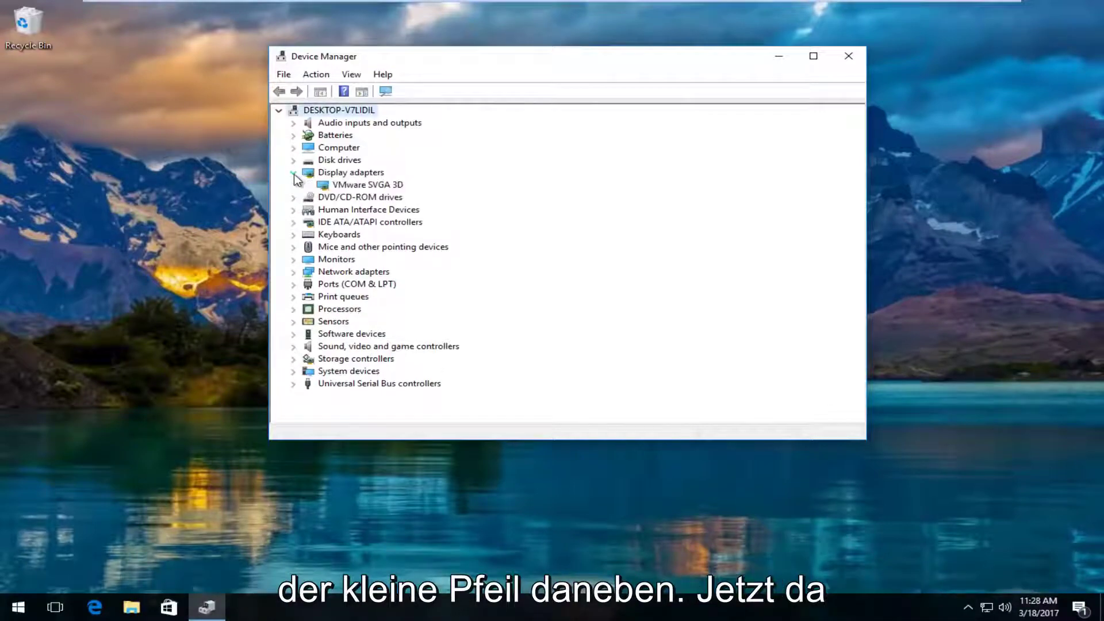
pyautogui.click(338, 186)
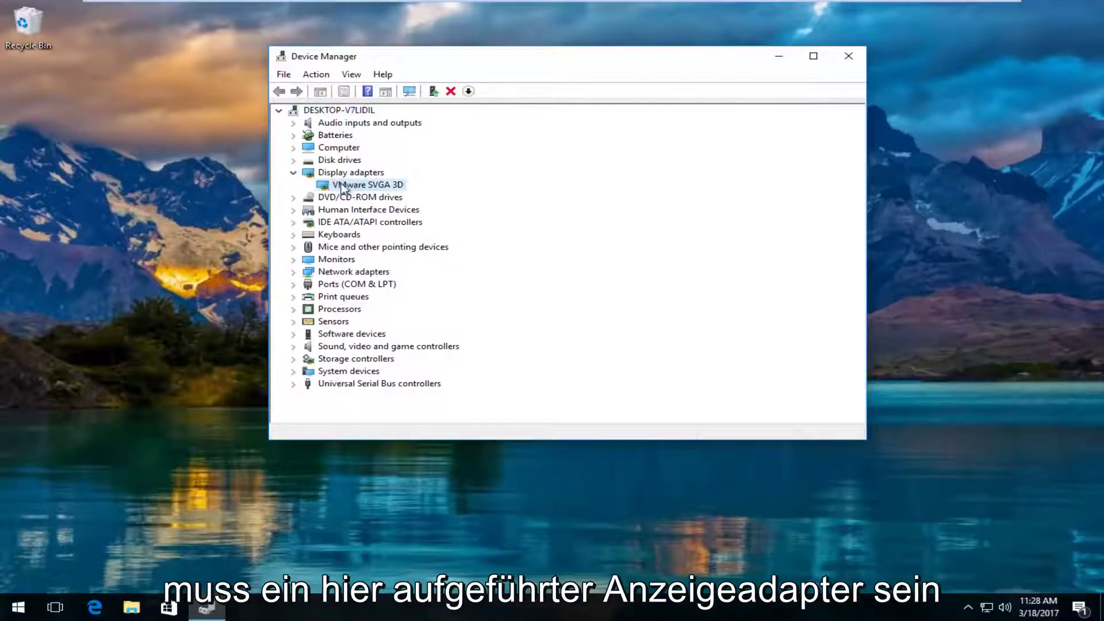
pyautogui.rightClick(343, 191)
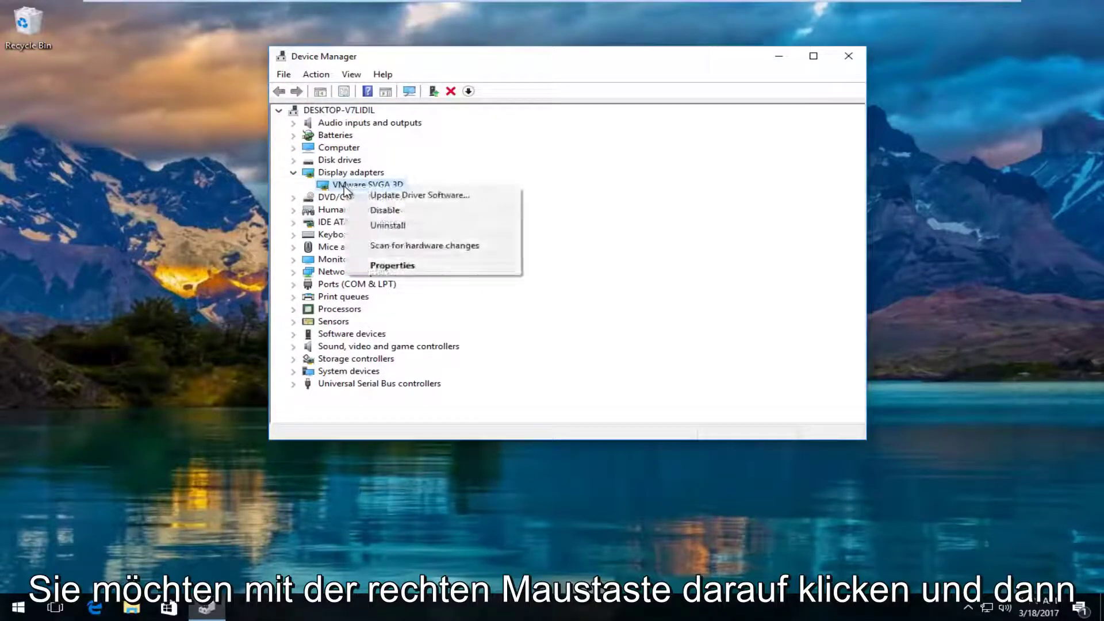
pyautogui.click(403, 195)
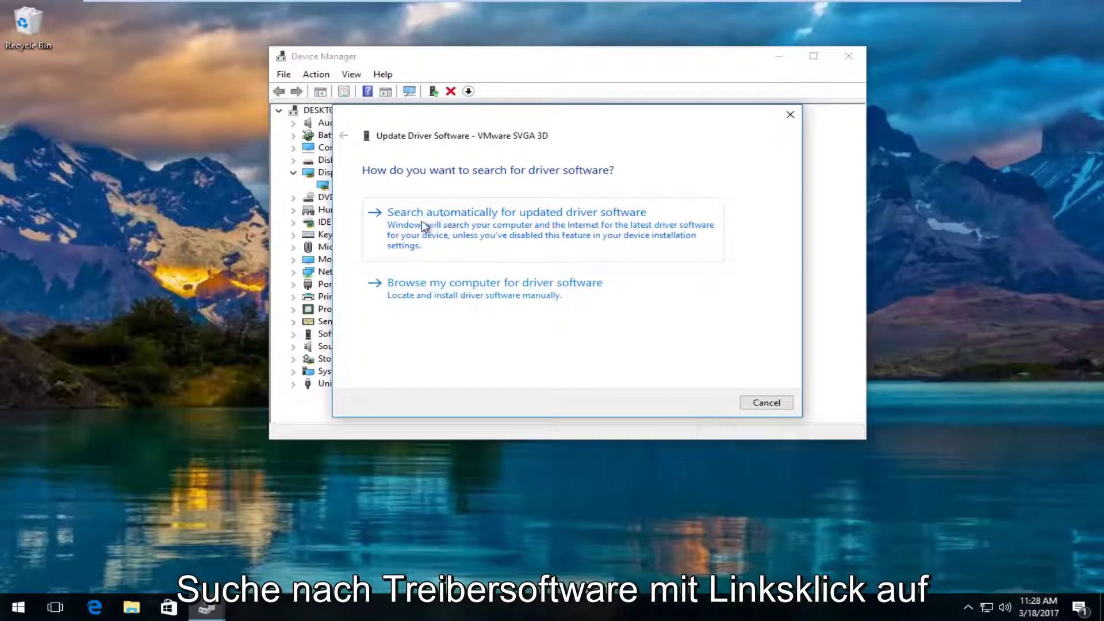
pyautogui.click(506, 224)
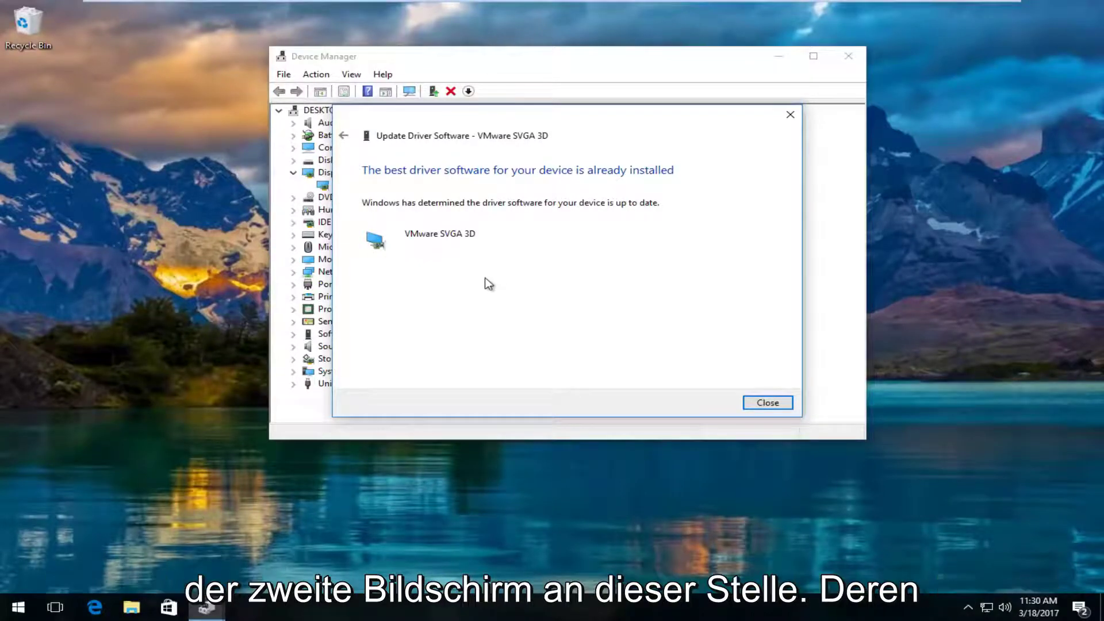
# Close the update wizard and check VMware SVGA 3D driver details: version 8.15.1.48, dated 7/12/2016
pyautogui.click(340, 138)
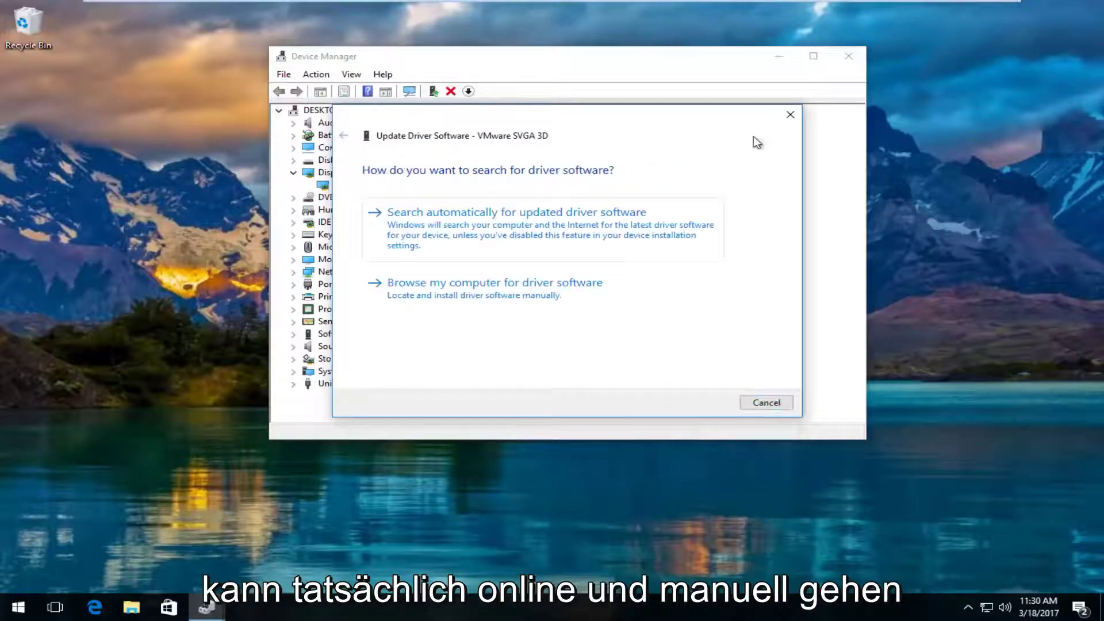
pyautogui.click(790, 114)
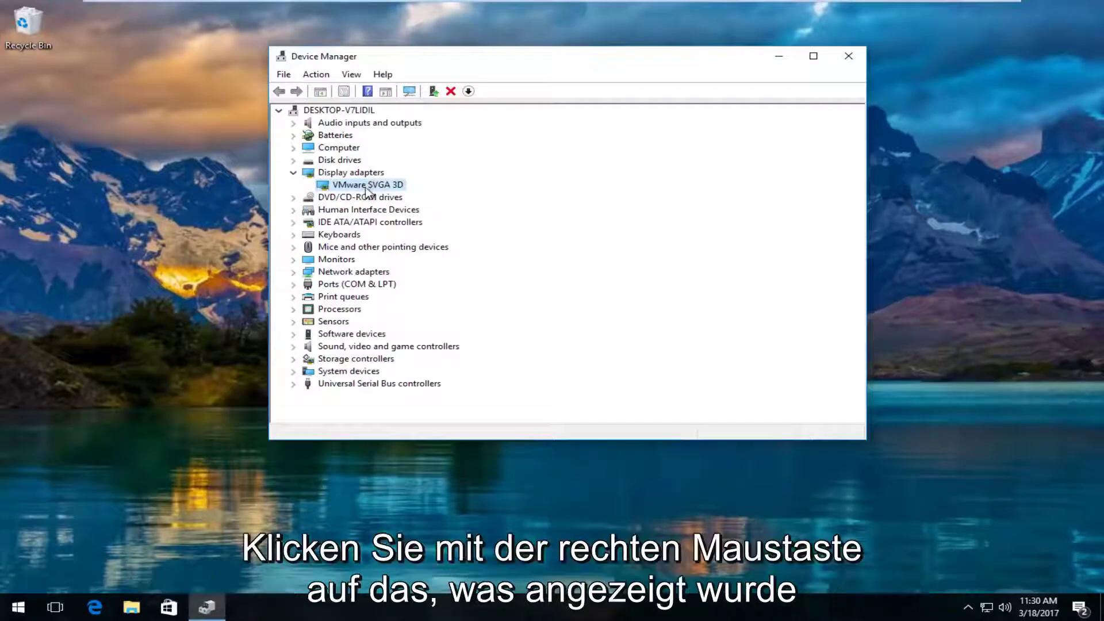
pyautogui.rightClick(345, 185)
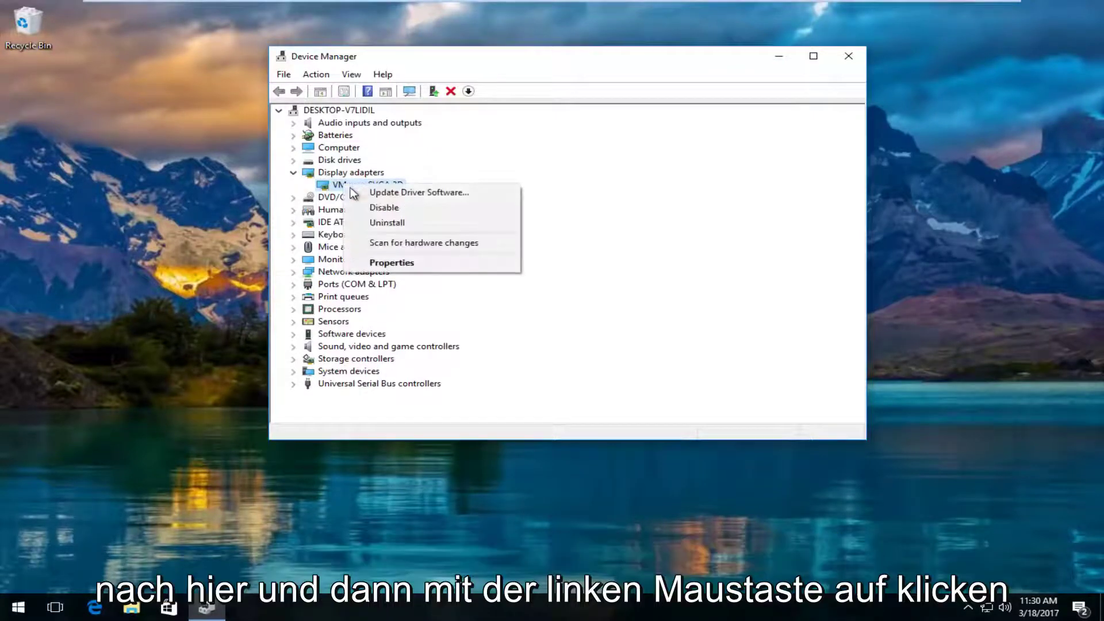
pyautogui.click(374, 264)
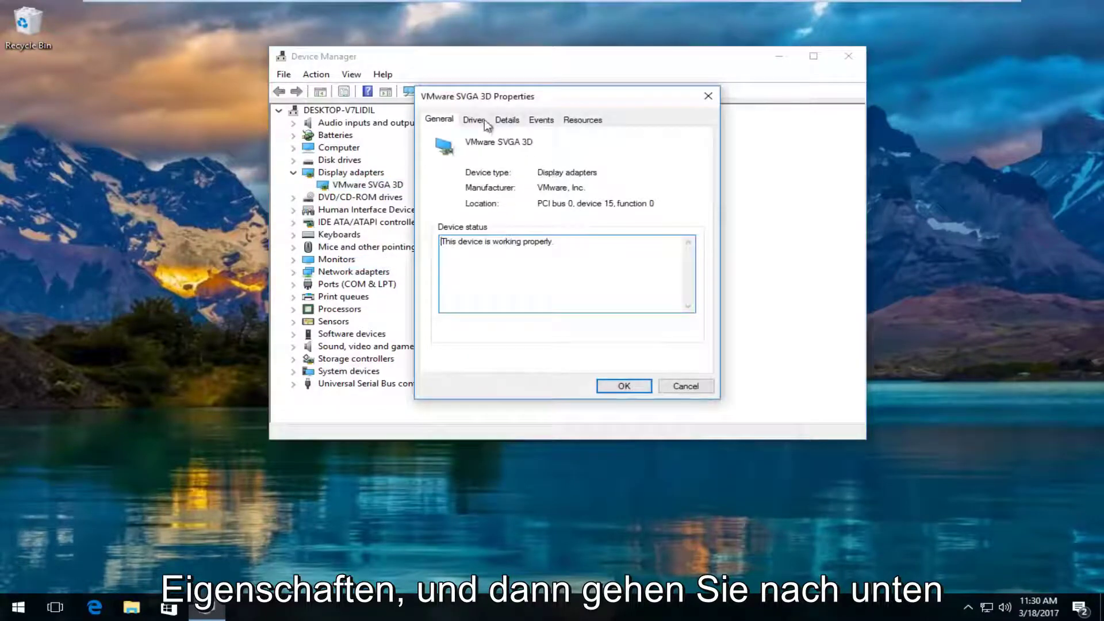
pyautogui.click(474, 120)
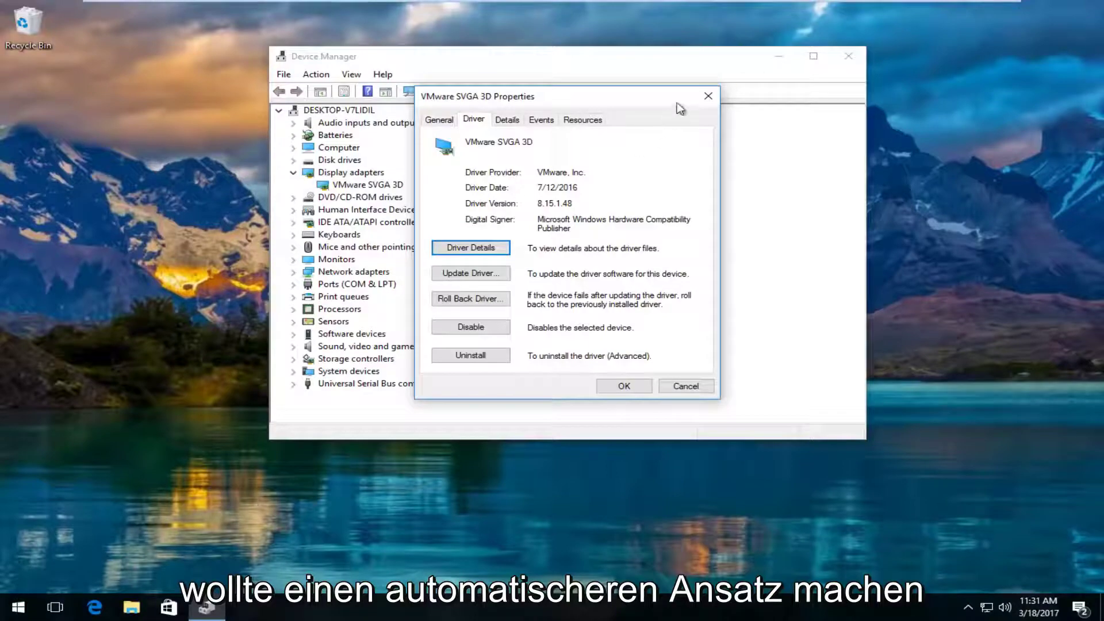
pyautogui.click(708, 96)
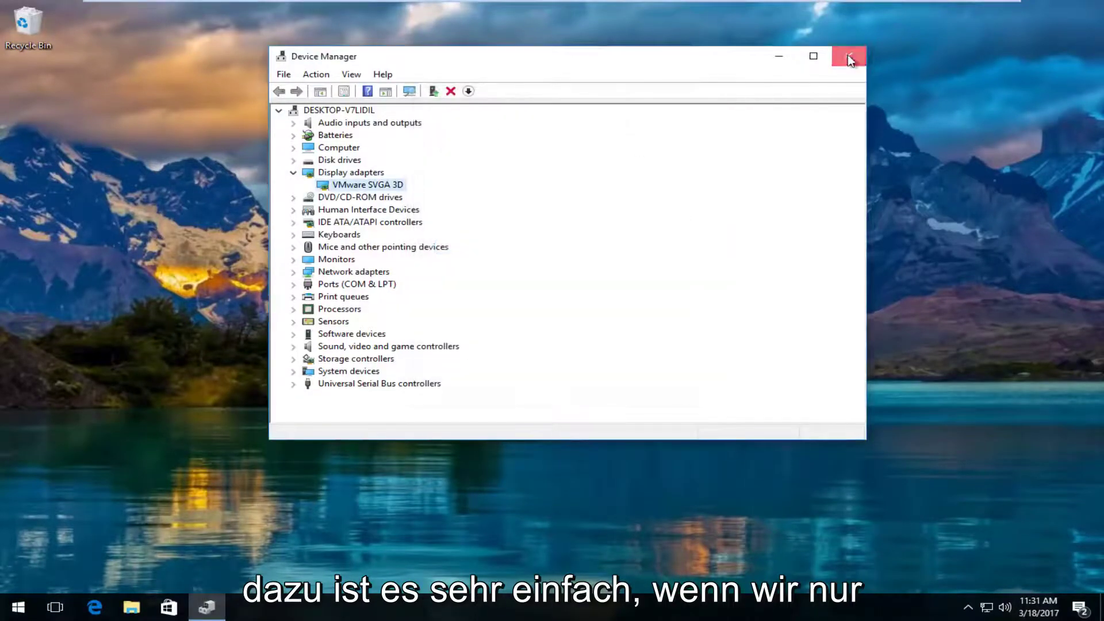
# Close Device Manager and search Google for 'amd driver update' in Edge
pyautogui.click(850, 61)
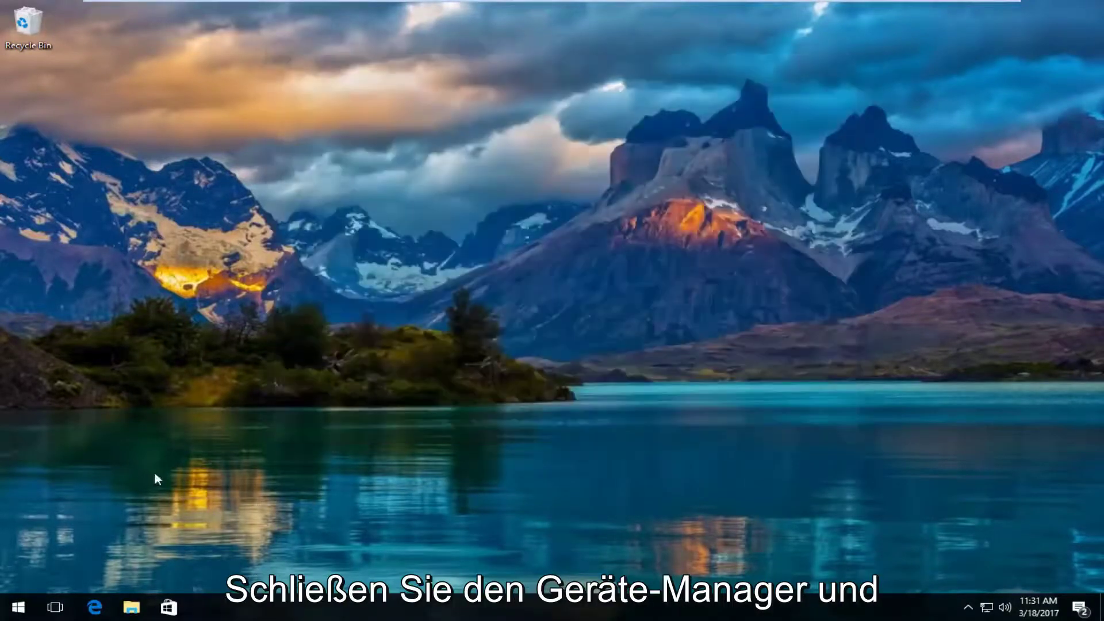
pyautogui.click(107, 604)
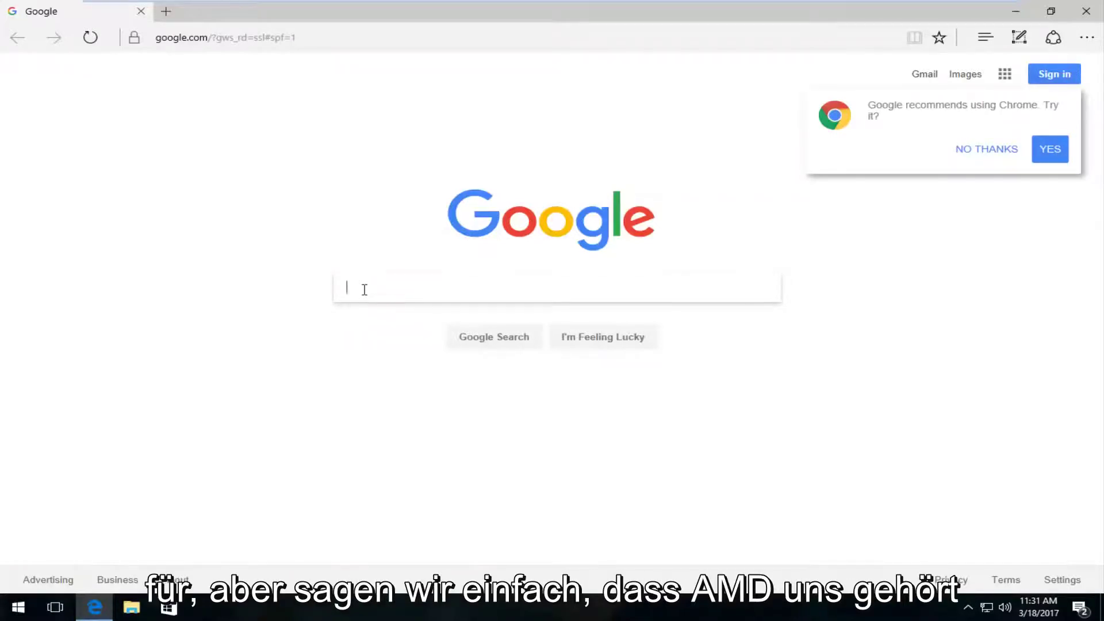
pyautogui.write('amd')
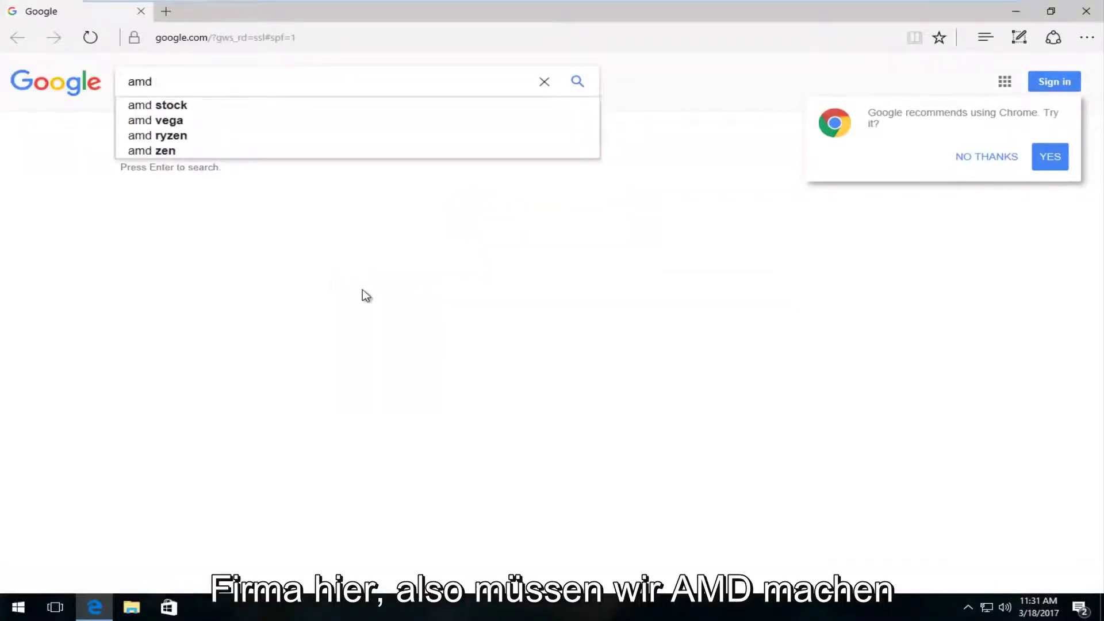
pyautogui.write(' dr')
pyautogui.write('iver ')
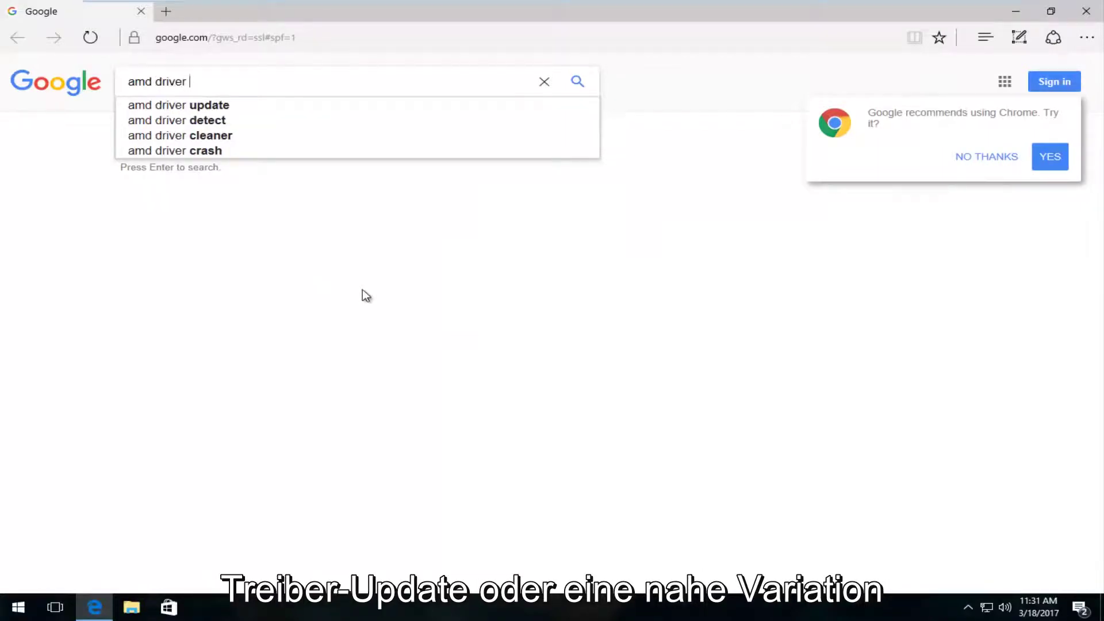
pyautogui.write('u')
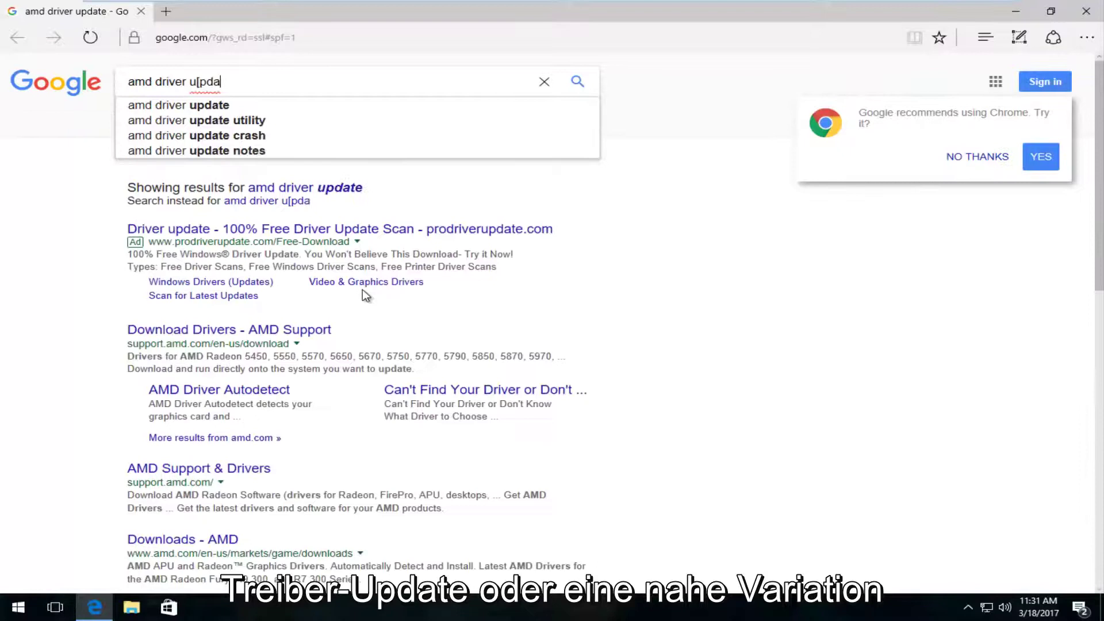
pyautogui.write('pdate')
pyautogui.press('Return')
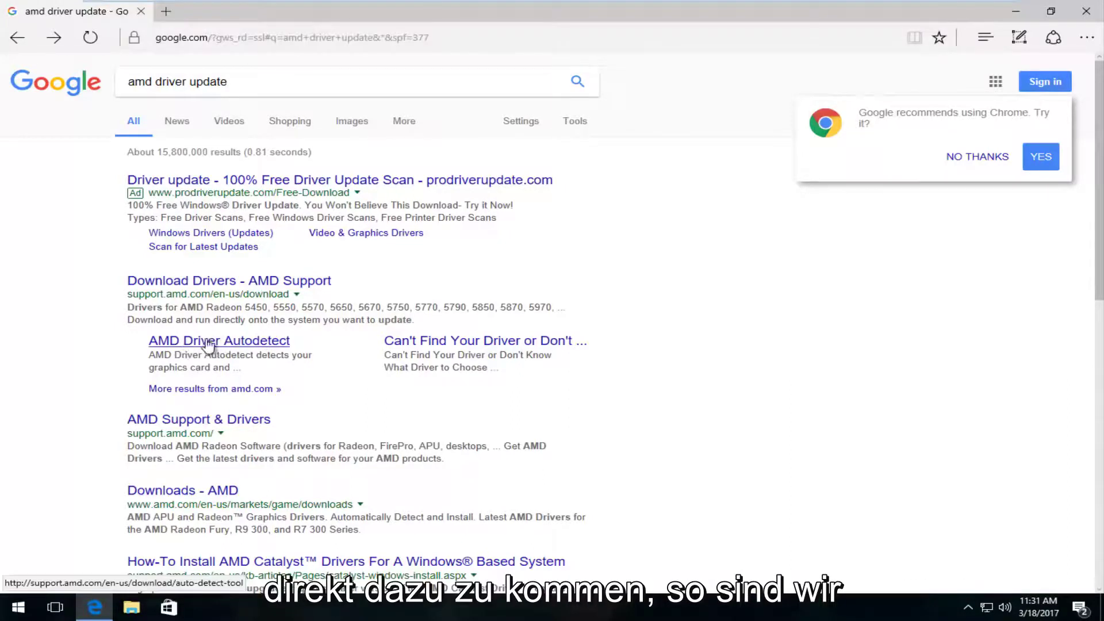
# Open the AMD Driver Autodetect page, review its 67 MB download table, and close Edge
pyautogui.click(240, 343)
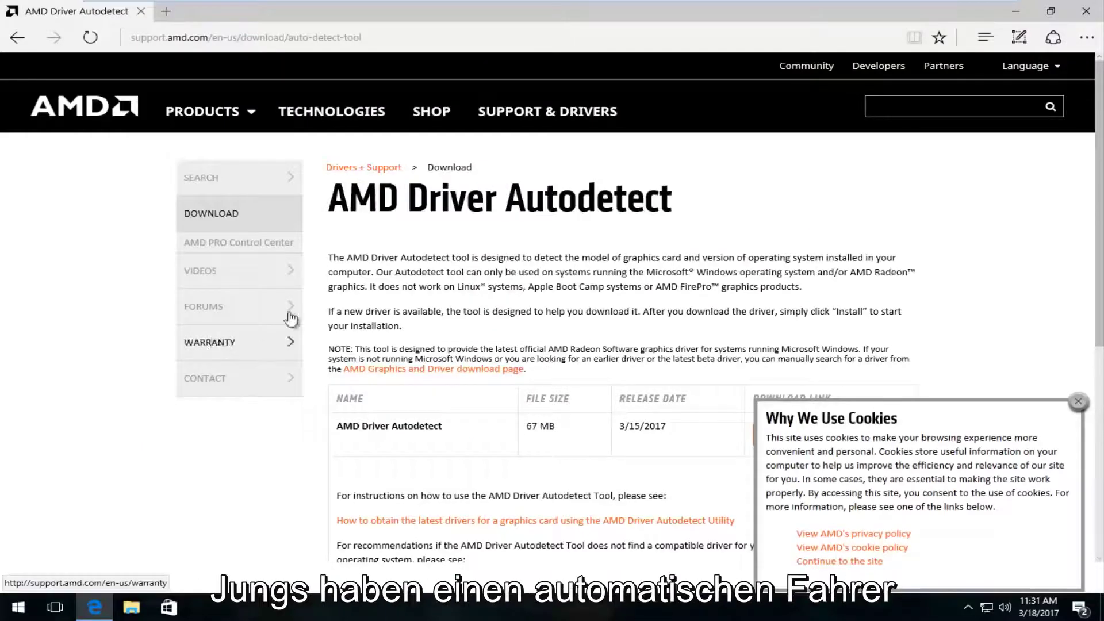
pyautogui.scroll(-3, 357, 285)
pyautogui.scroll(-1, 359, 291)
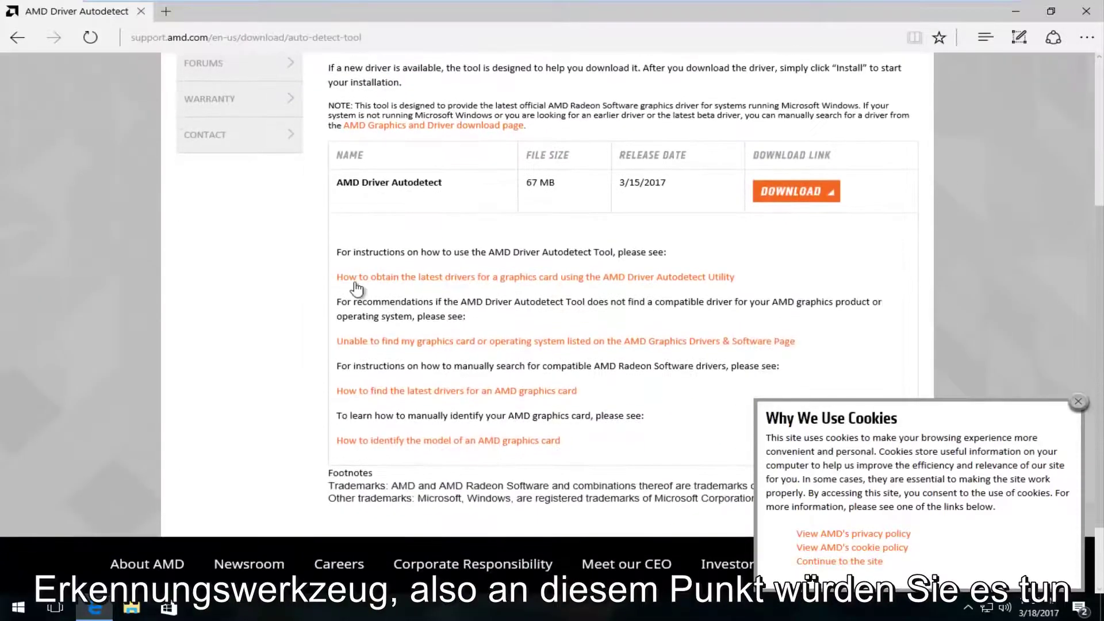
pyautogui.scroll(1, 377, 289)
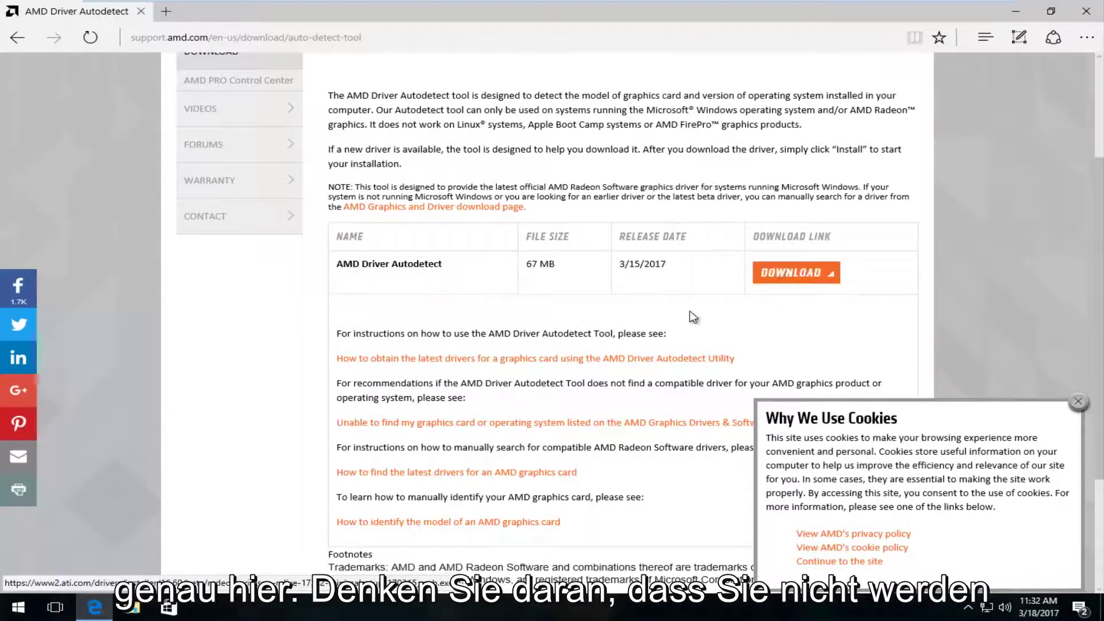
pyautogui.scroll(3, 661, 330)
pyautogui.scroll(-3, 636, 315)
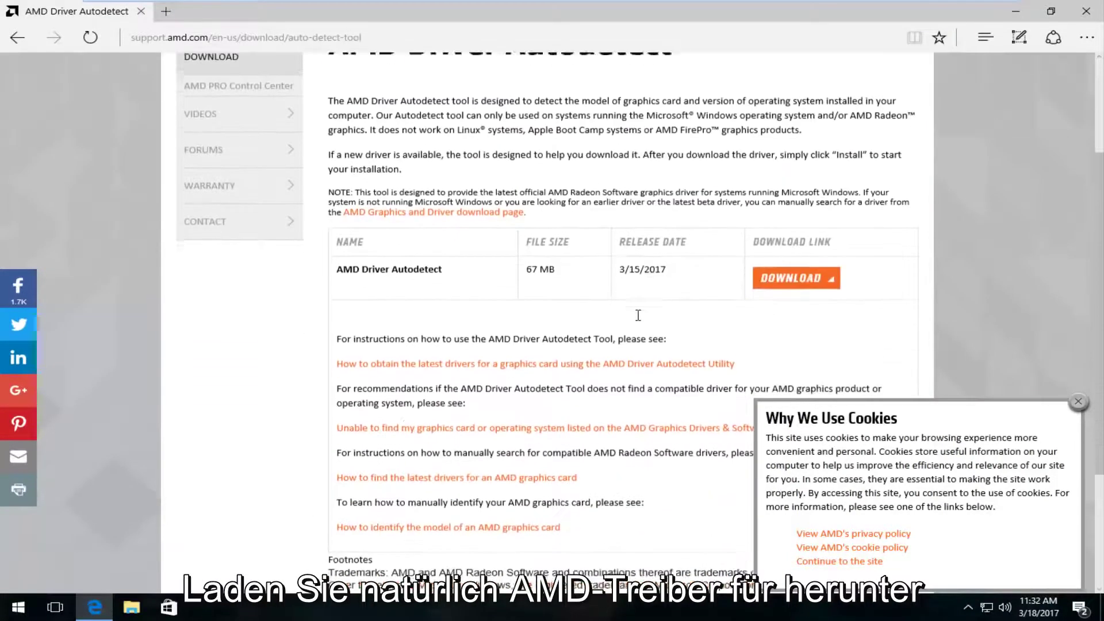
pyautogui.scroll(3, 638, 315)
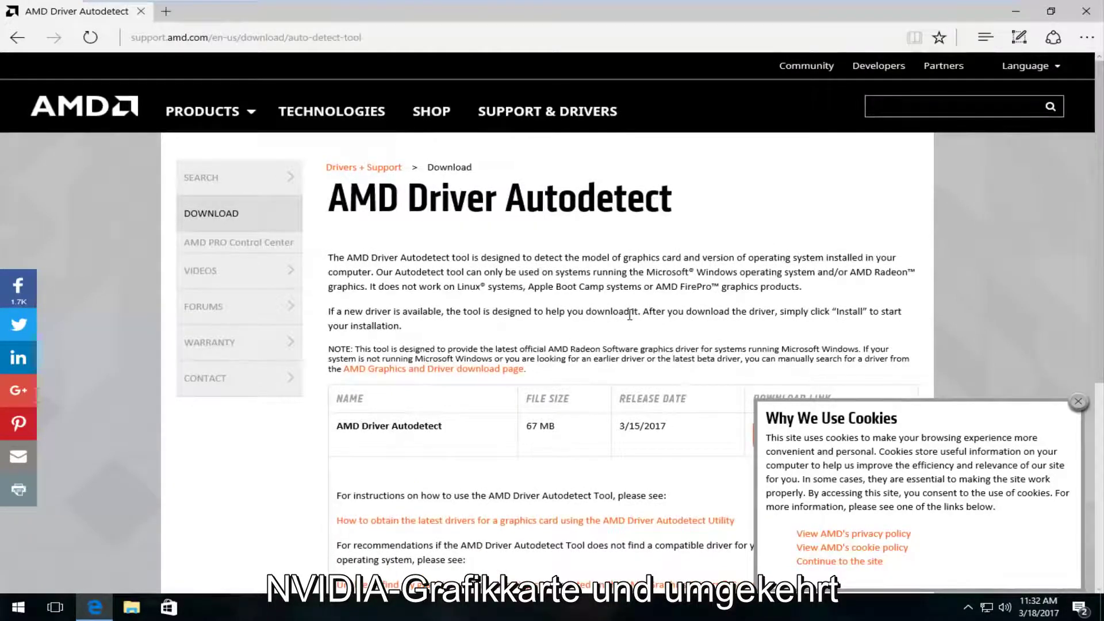
pyautogui.scroll(-4, 630, 315)
pyautogui.scroll(4, 630, 316)
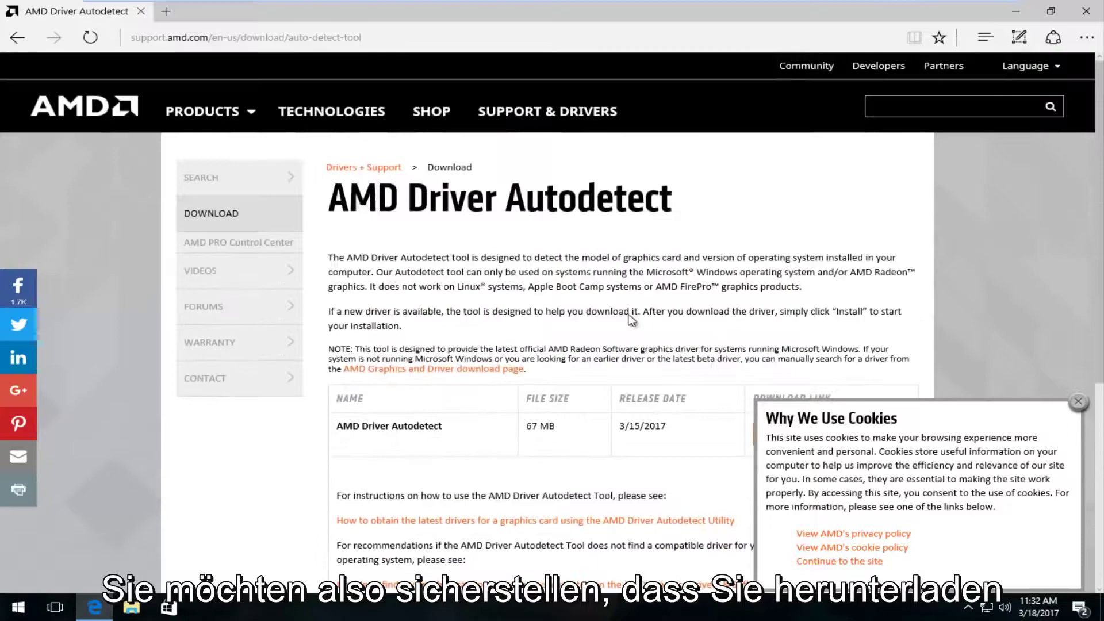
pyautogui.scroll(-4, 631, 317)
pyautogui.click(1086, 11)
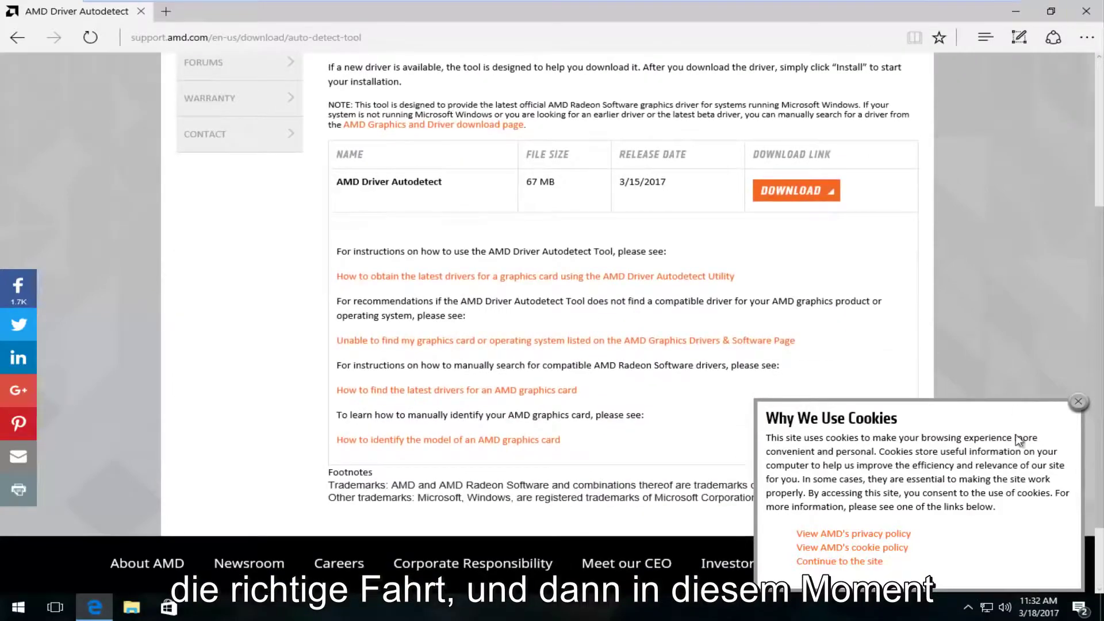